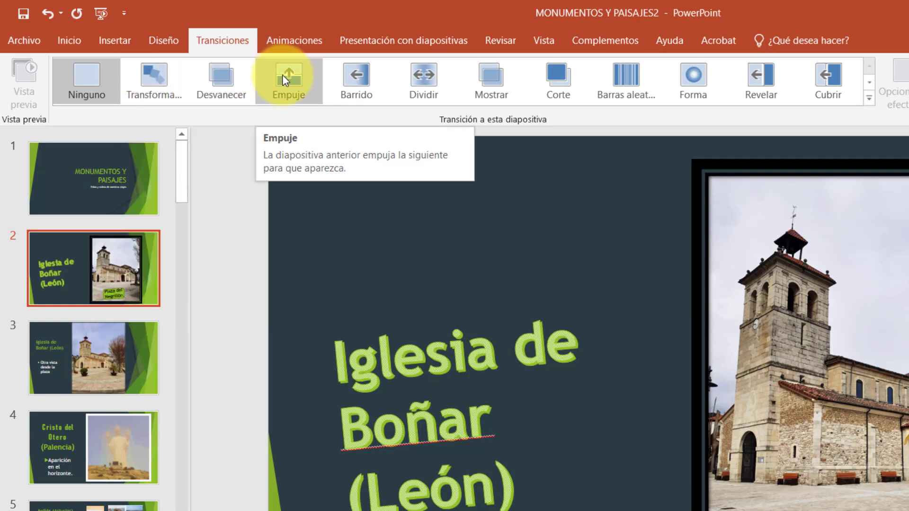
Step: Apply the Desvanecer fade (00,70) to the Iglesia de Boñar slide 2 and replay its preview
click(870, 99)
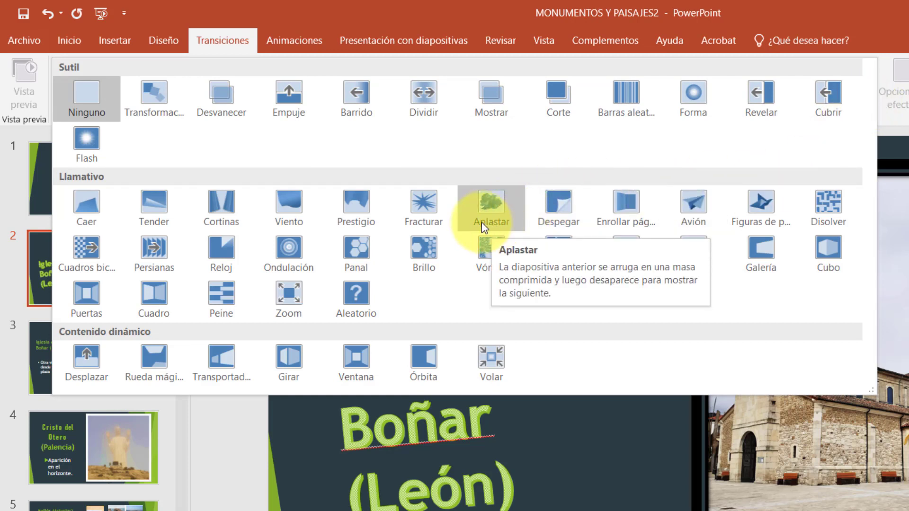
key(Escape)
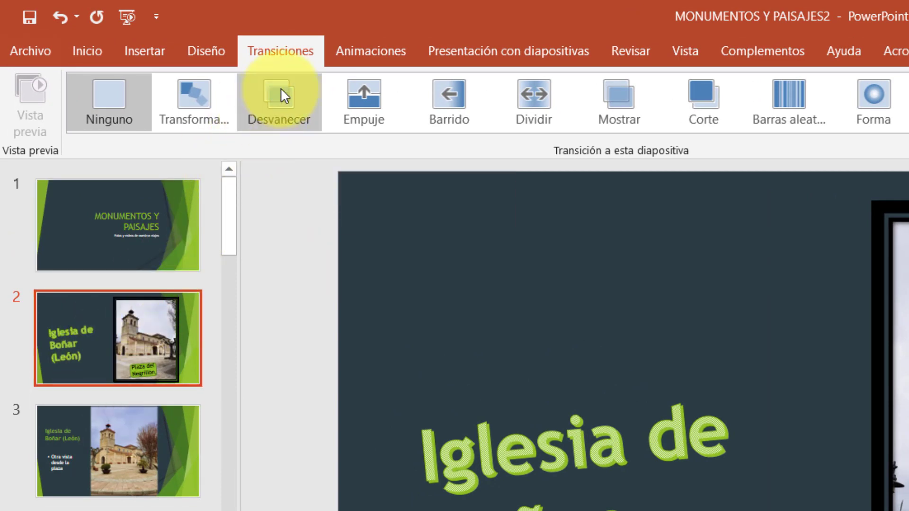
click(280, 90)
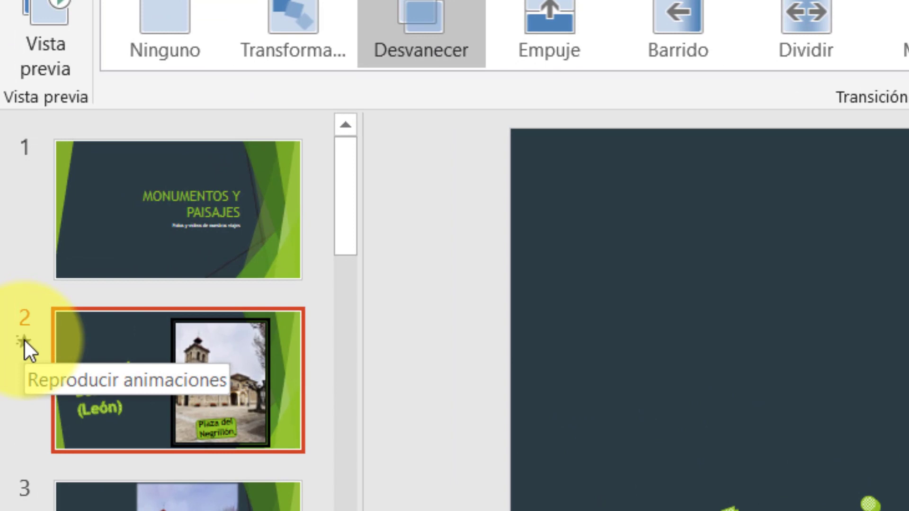
click(25, 340)
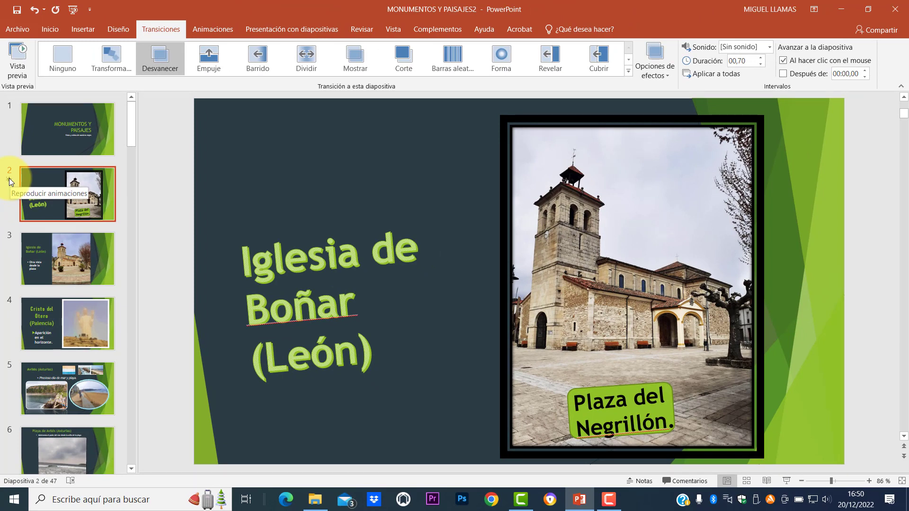
click(9, 182)
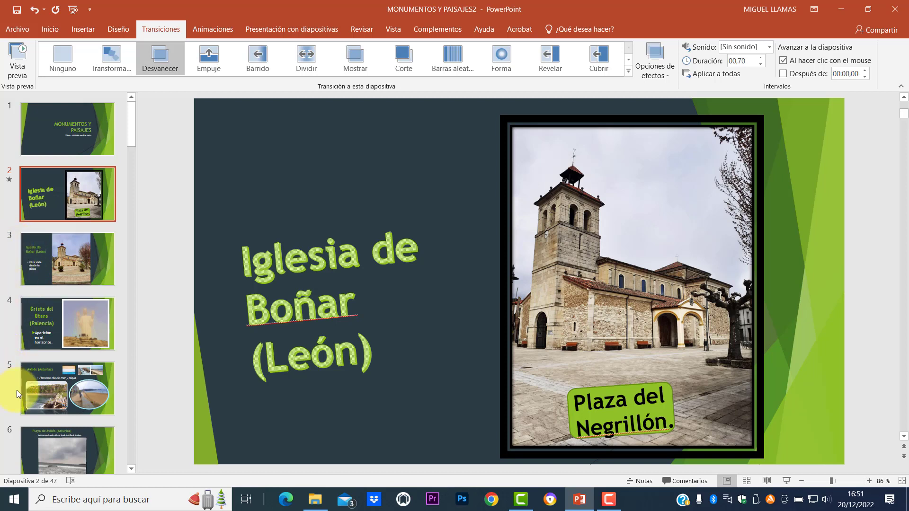
Step: Select slides 3 through 5, apply Barrido, then undo it
click(57, 263)
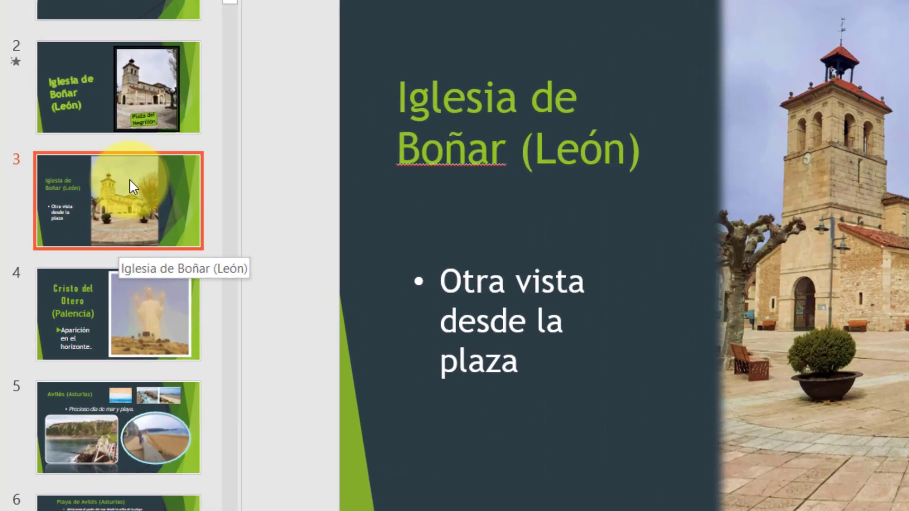
shift+click(84, 427)
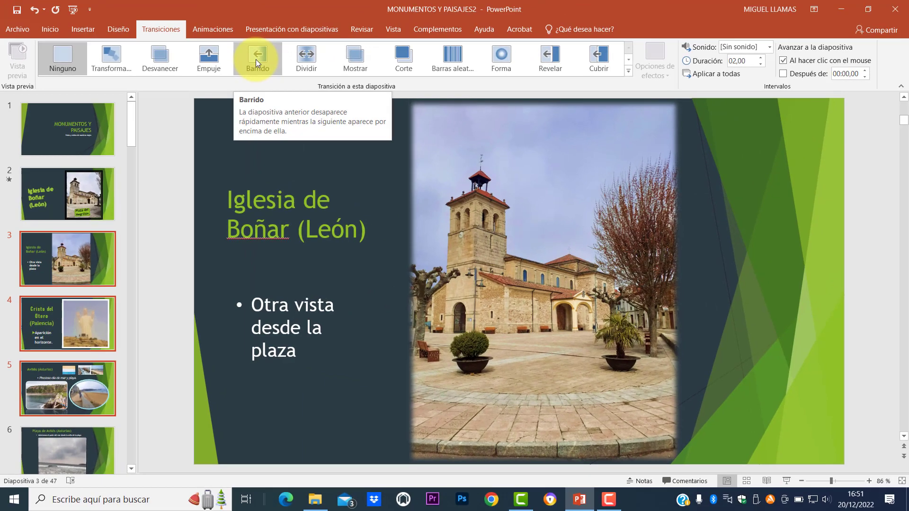
click(256, 58)
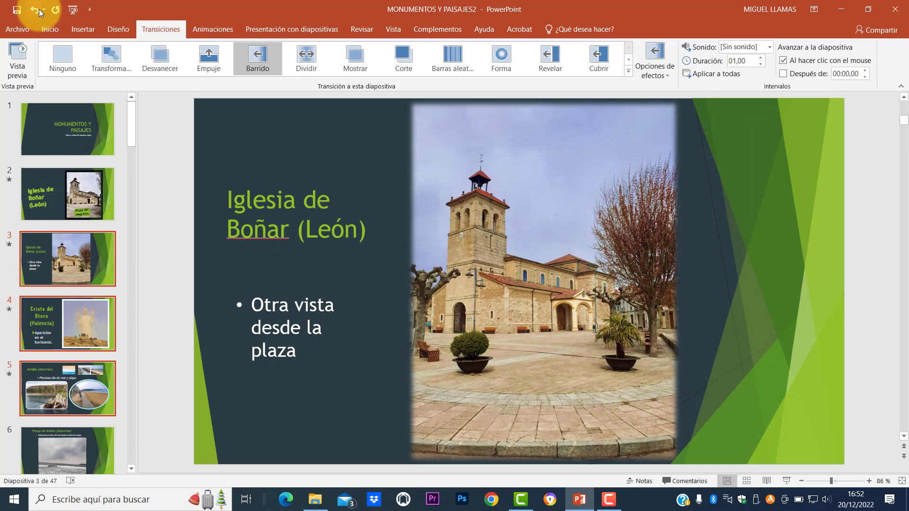
click(39, 9)
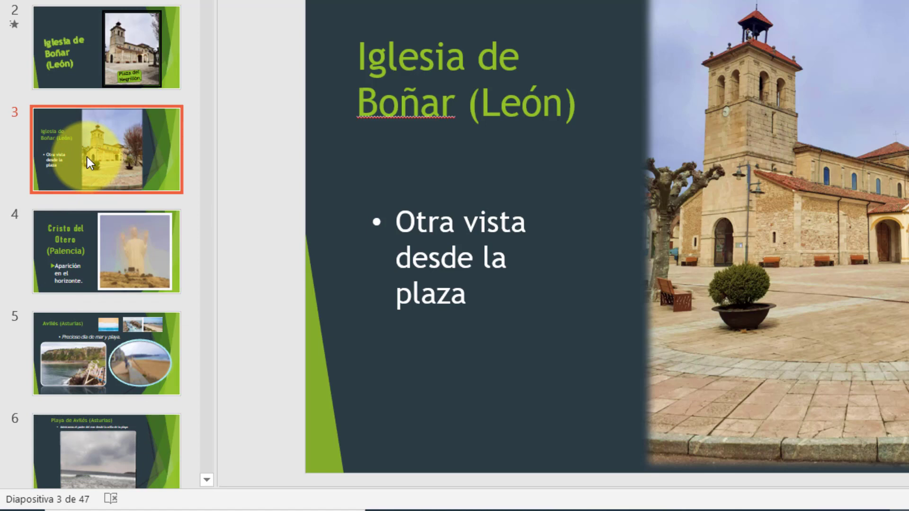
Step: Apply Dividir at 01,50 to slides 3, 5 and 6, previewing it on slides 3 and 5
ctrl+click(71, 343)
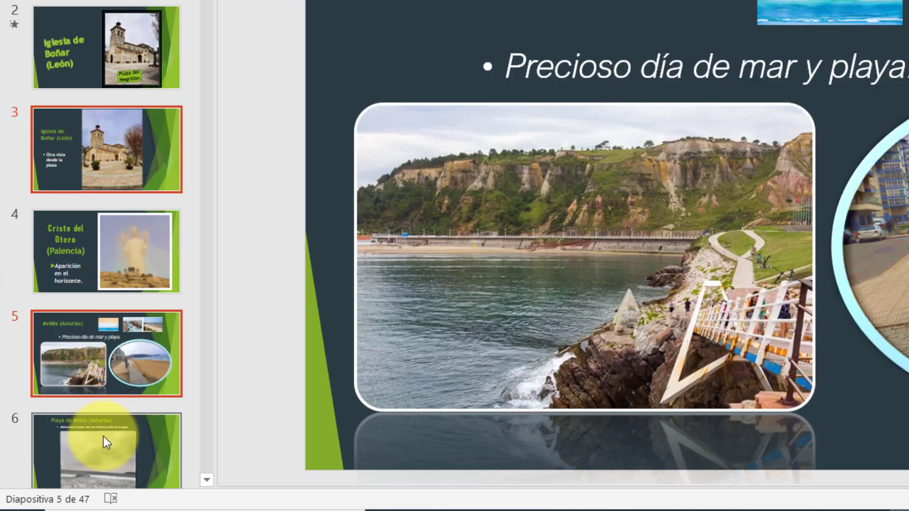
ctrl+click(101, 437)
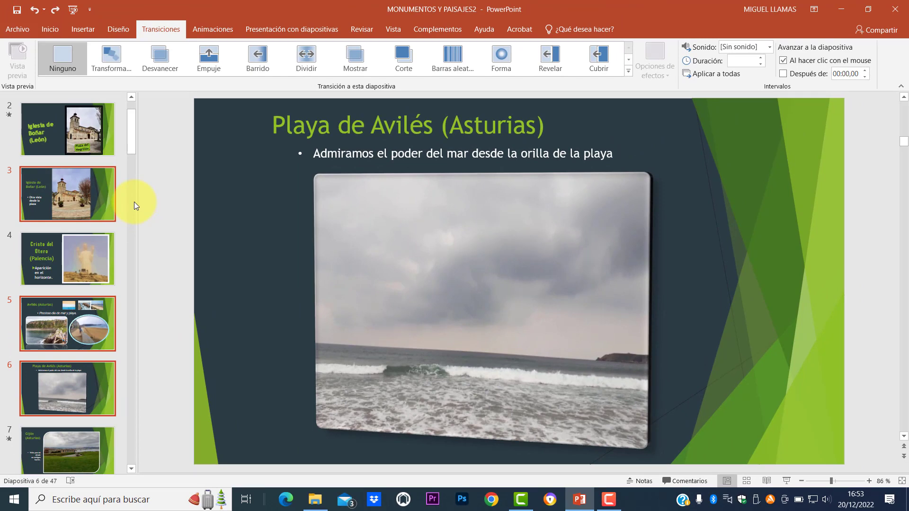
click(305, 58)
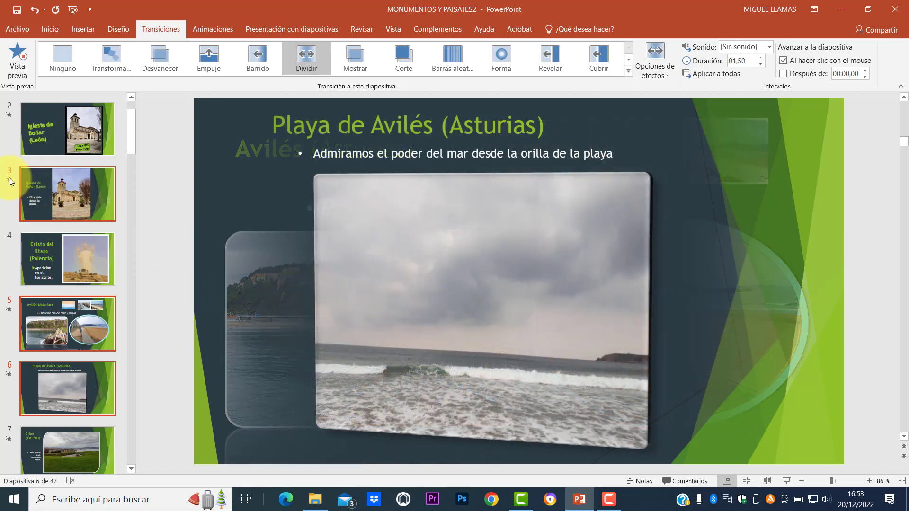
click(9, 179)
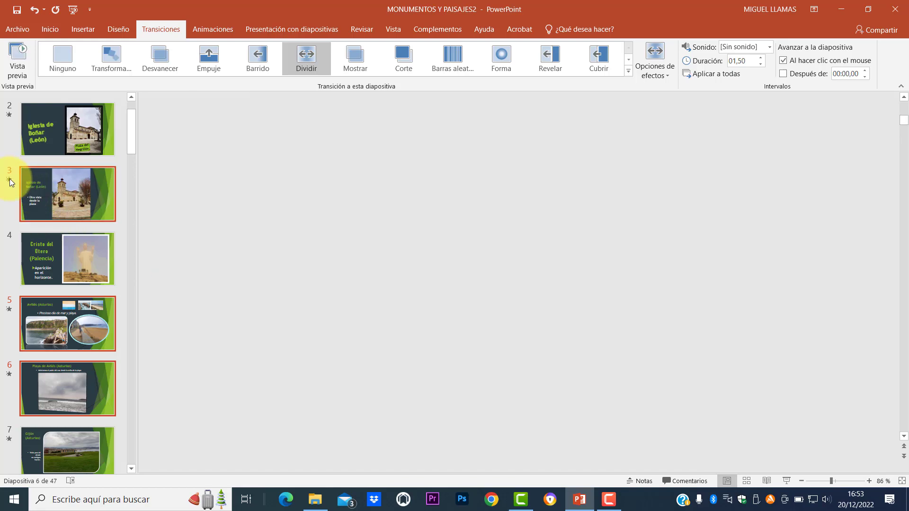
click(9, 310)
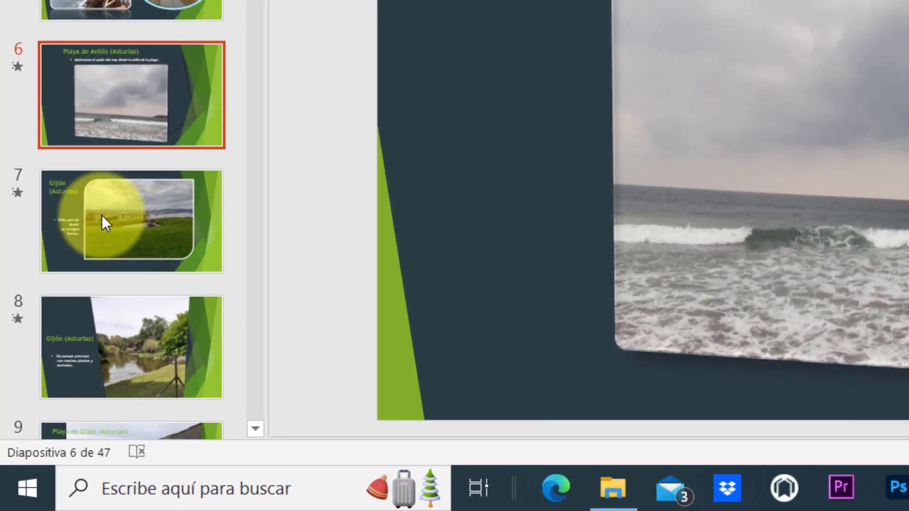
Step: Remove and restore the Mostrar transition on Gijón slide 7, then undo Dividir on slides 3, 5, 6
click(101, 214)
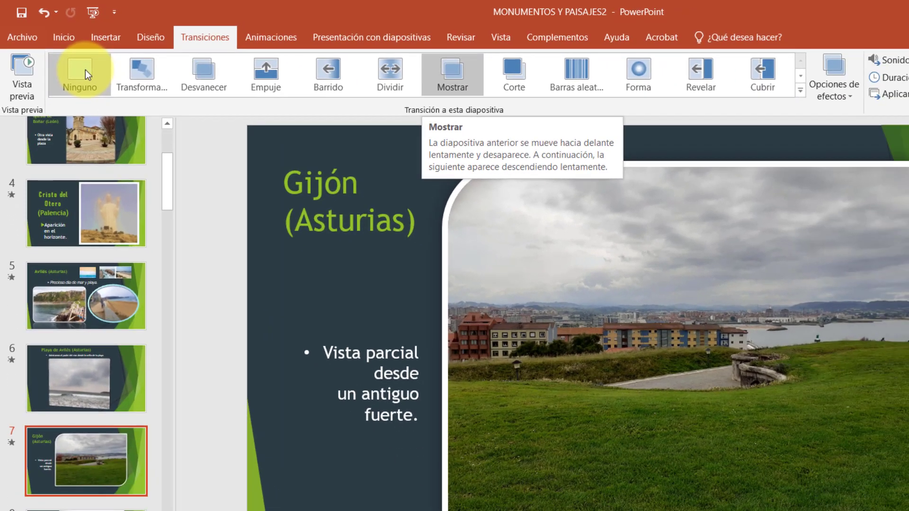
click(85, 70)
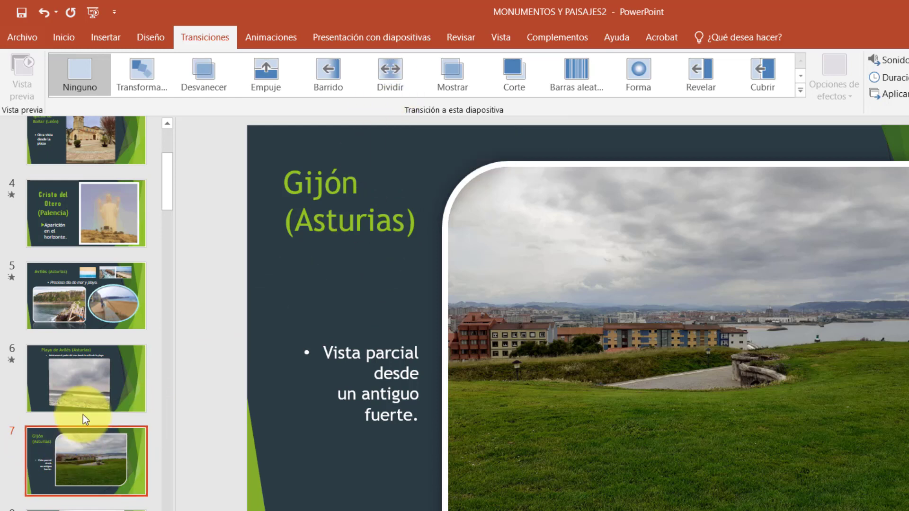
click(42, 9)
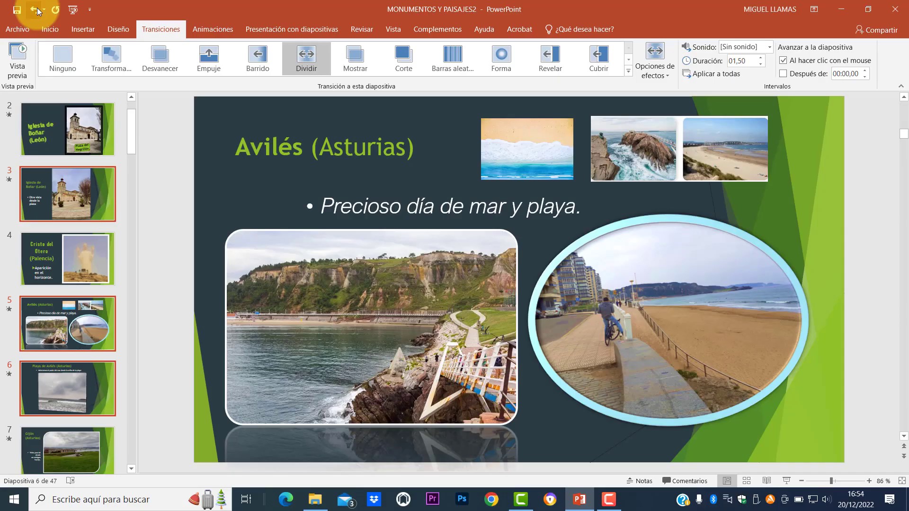
click(37, 10)
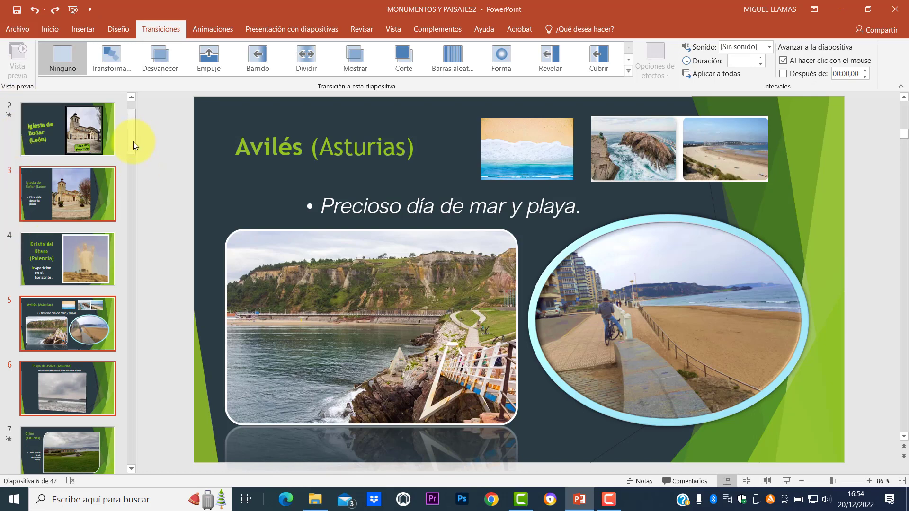
Step: Apply Barrido to slides 3, 5 and 6, and Dividir to slide 4 alone
scroll(133, 142, up, 1)
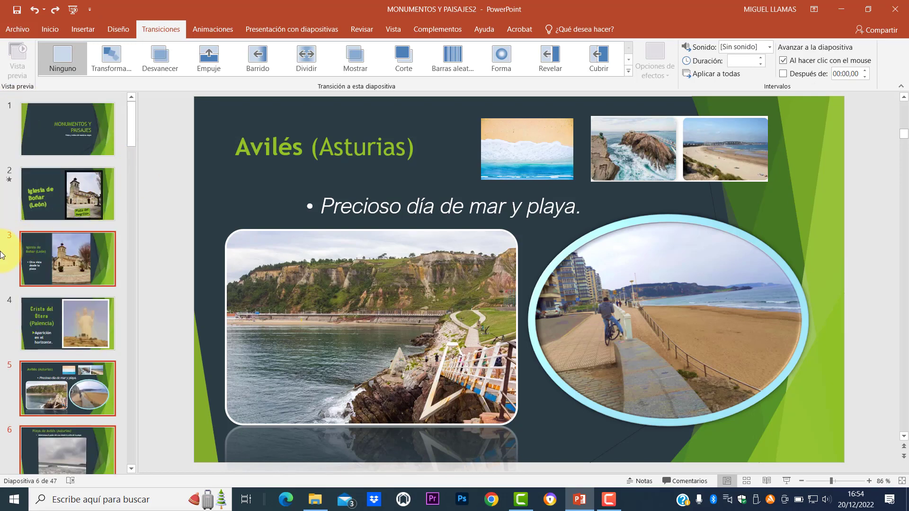
click(255, 59)
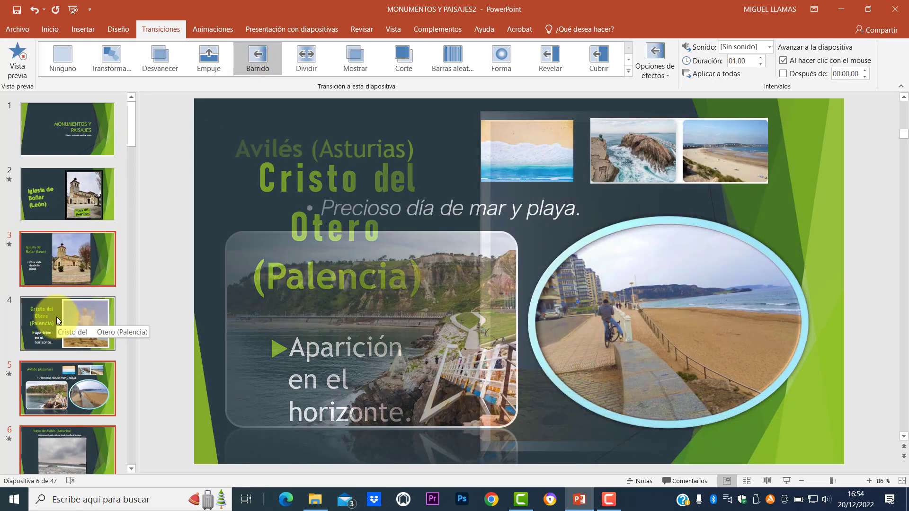
click(56, 317)
click(304, 58)
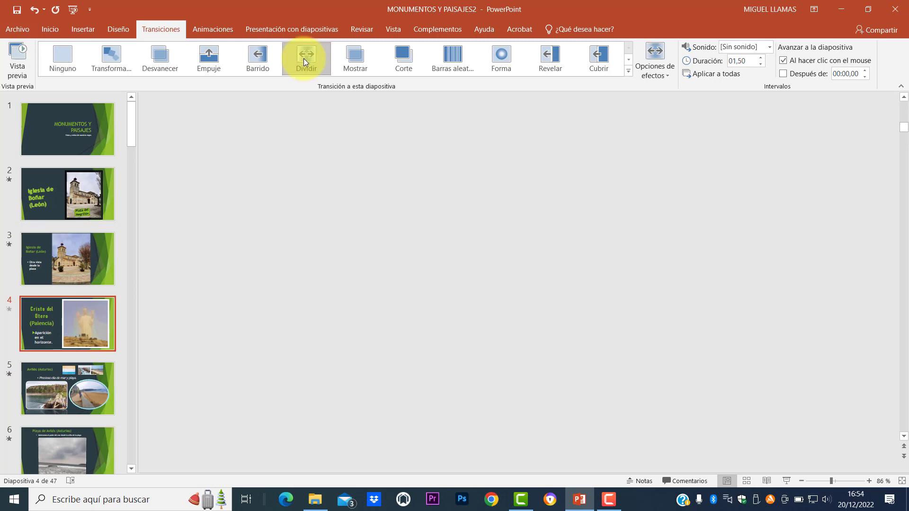
Step: Try and undo Corte on slide 5, then give slide 6 Barras aleatorias
click(38, 381)
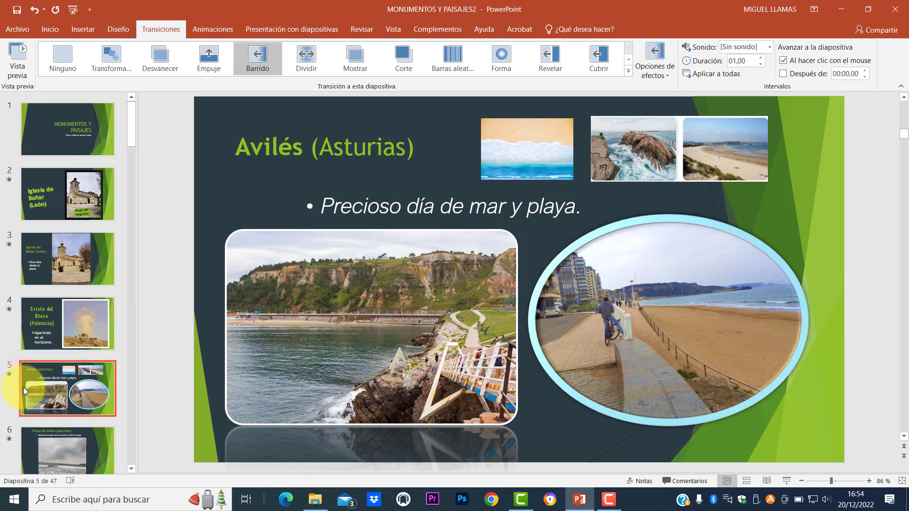
click(405, 56)
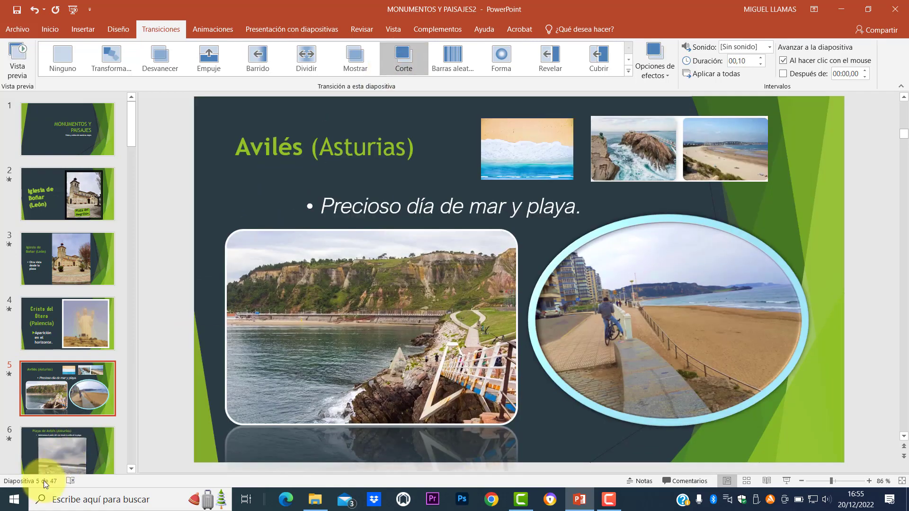
key(ctrl+z)
click(49, 469)
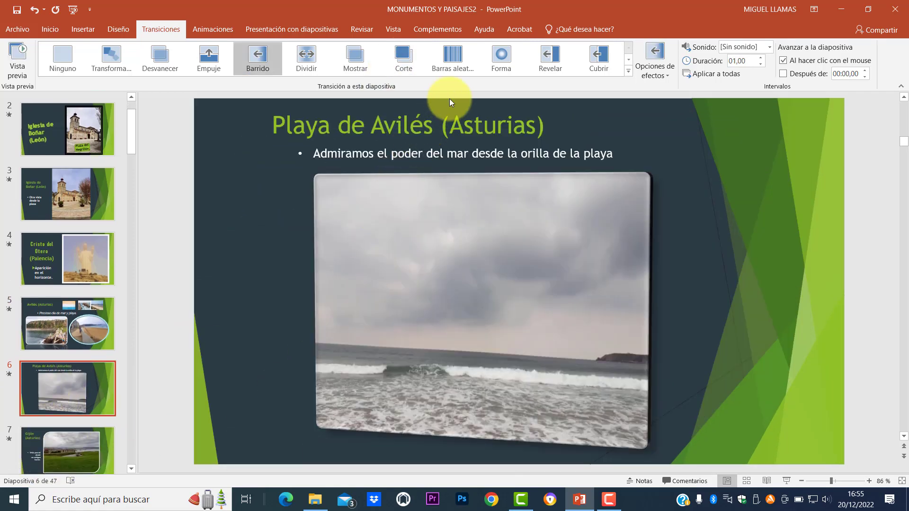
click(457, 55)
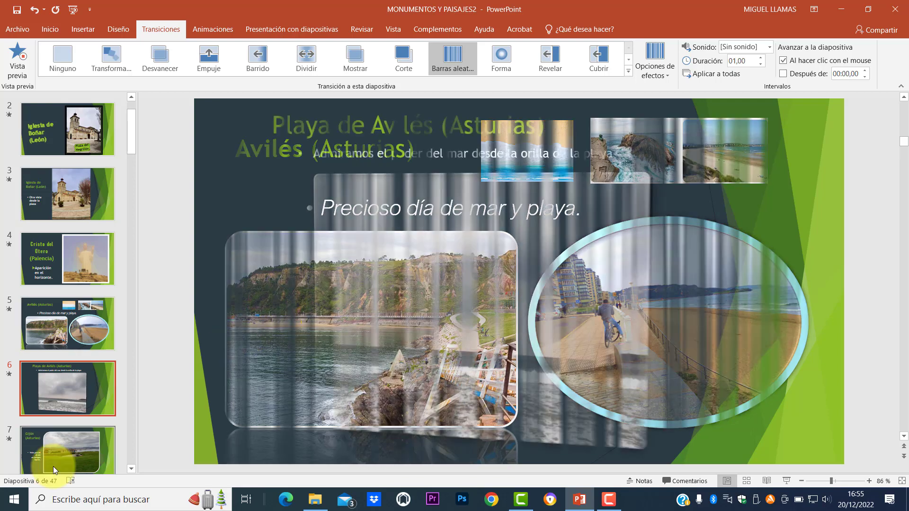
Step: Preview Gijón slide 7's transition, then select slide 8 and expand the full transition gallery
click(51, 462)
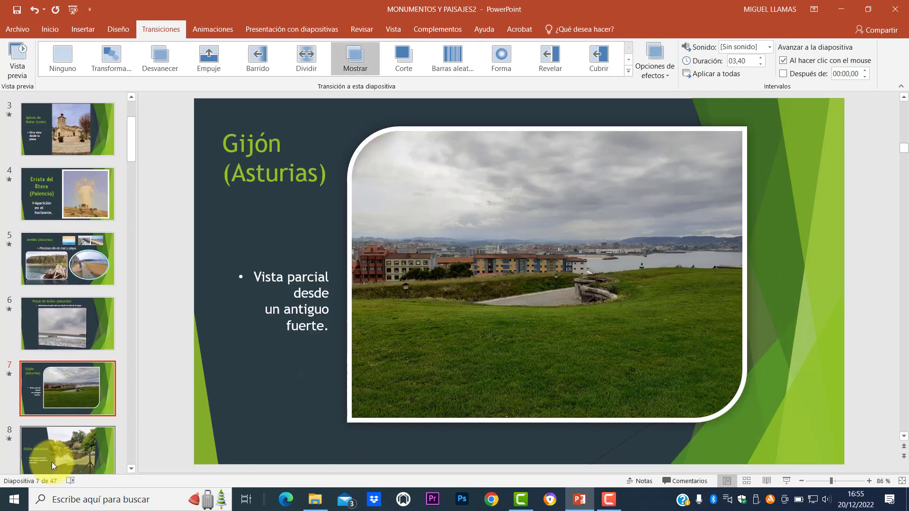
click(10, 375)
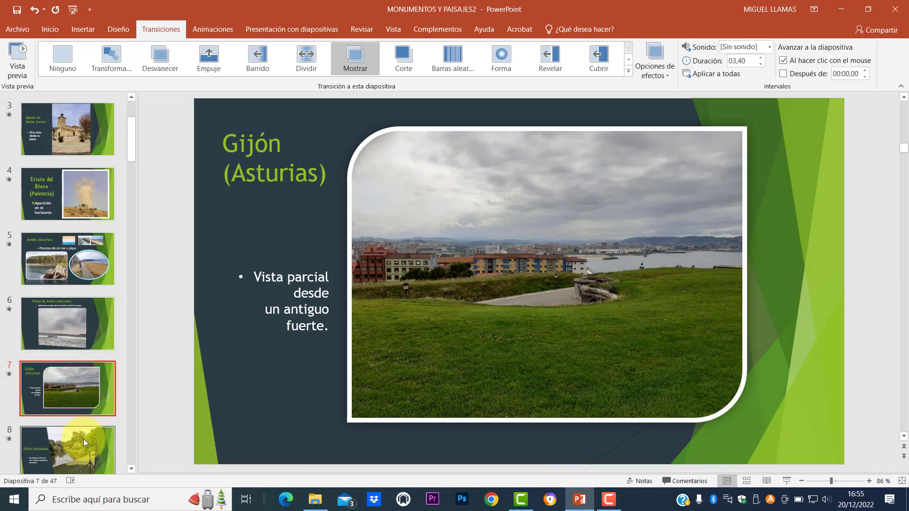
click(82, 443)
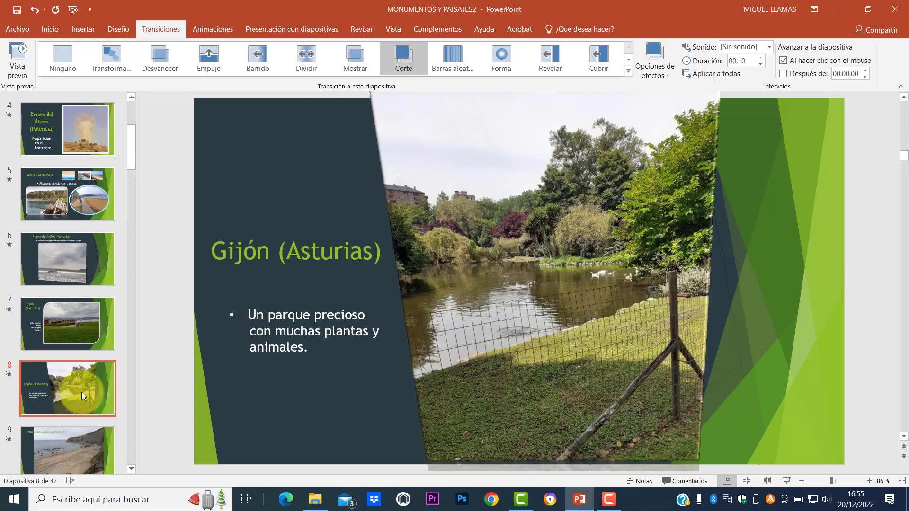
click(628, 71)
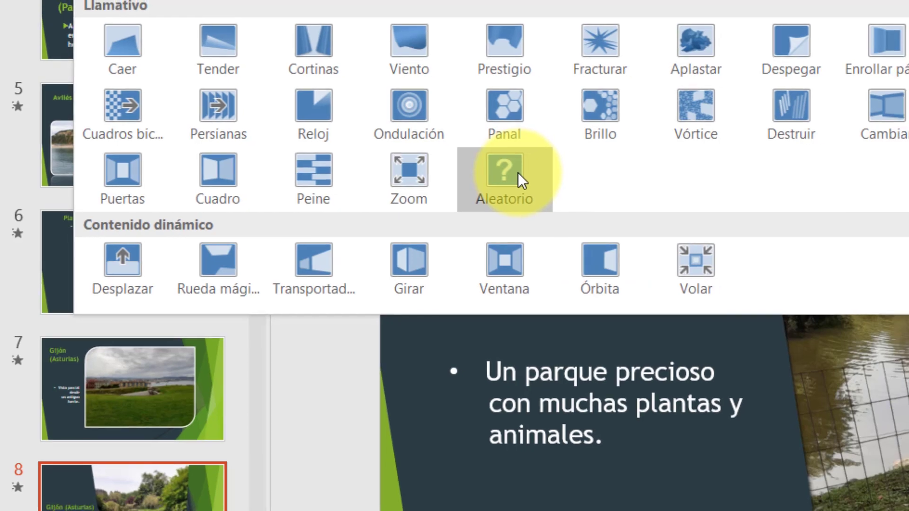
Step: Give the Gijón park slide 8 the Aleatorio transition at 01,50, then scroll through the thumbnails
click(528, 172)
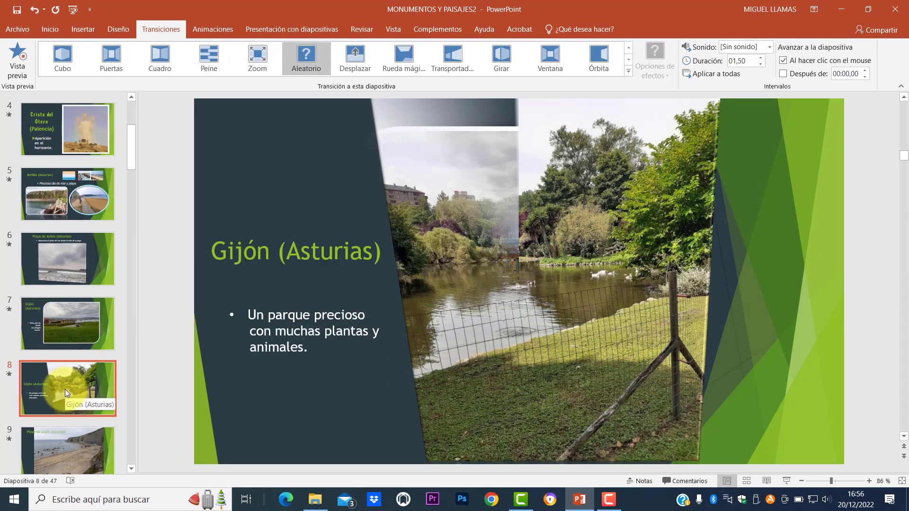
scroll(57, 440, down, 2)
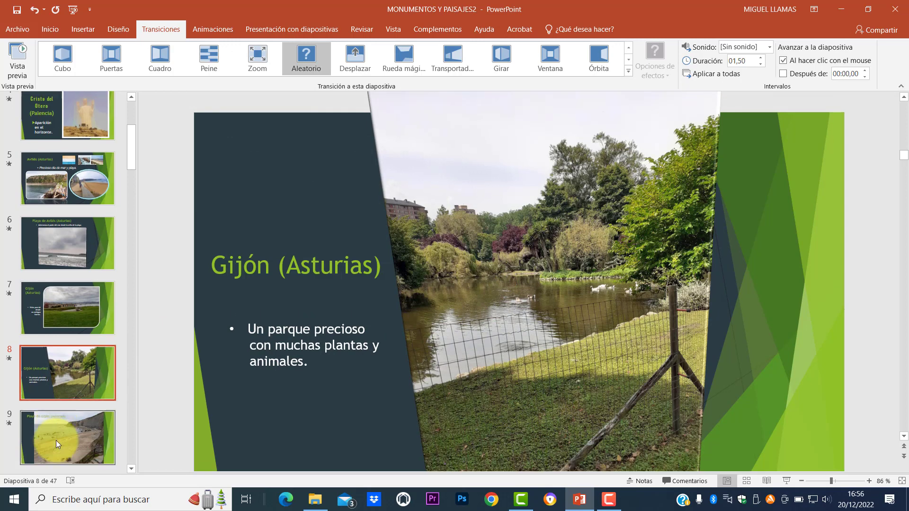
scroll(59, 432, down, 1)
scroll(56, 436, down, 1)
scroll(56, 436, down, 1)
scroll(56, 437, down, 1)
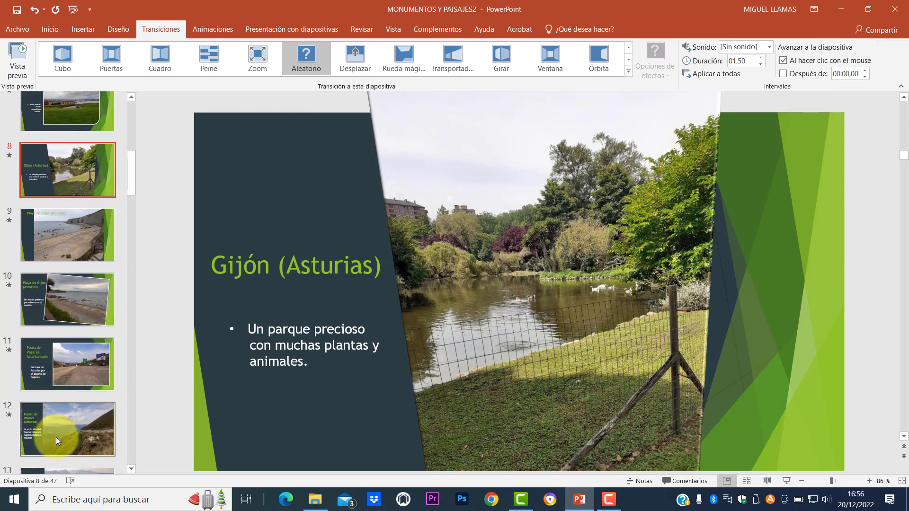
scroll(56, 436, down, 1)
scroll(56, 437, down, 2)
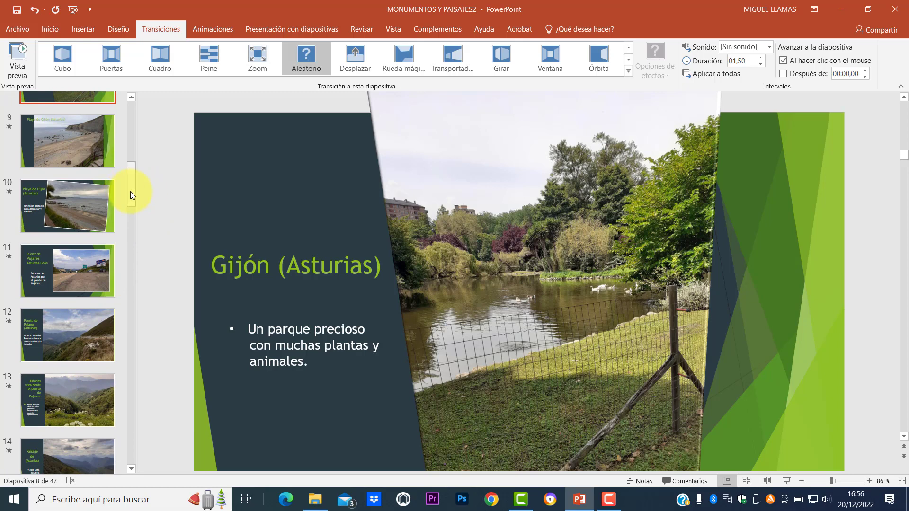
drag(131, 194, 62, 492)
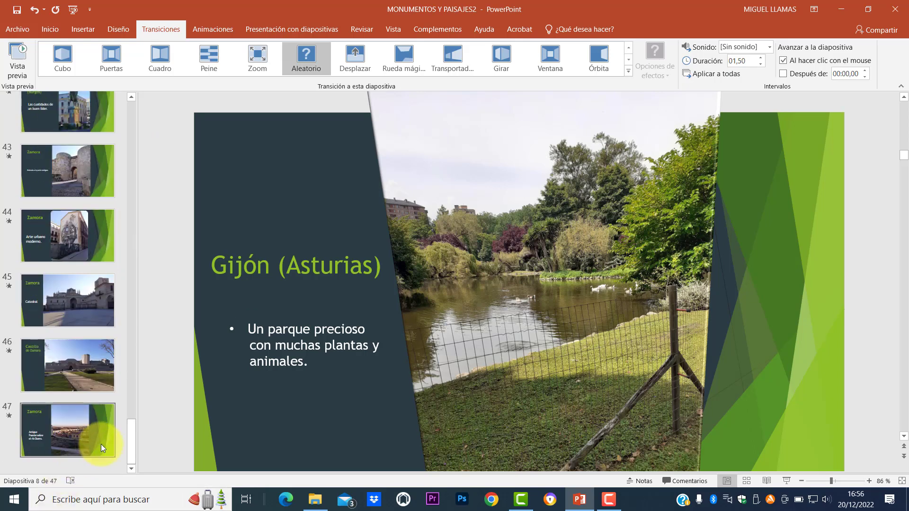
drag(133, 439, 150, 114)
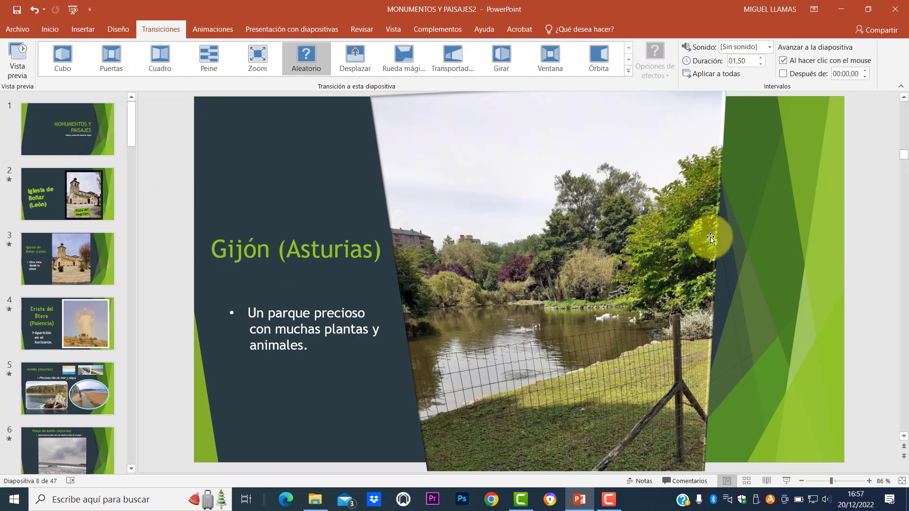
Step: Show the Presentación con diapositivas ribbon with its slideshow settings
click(292, 29)
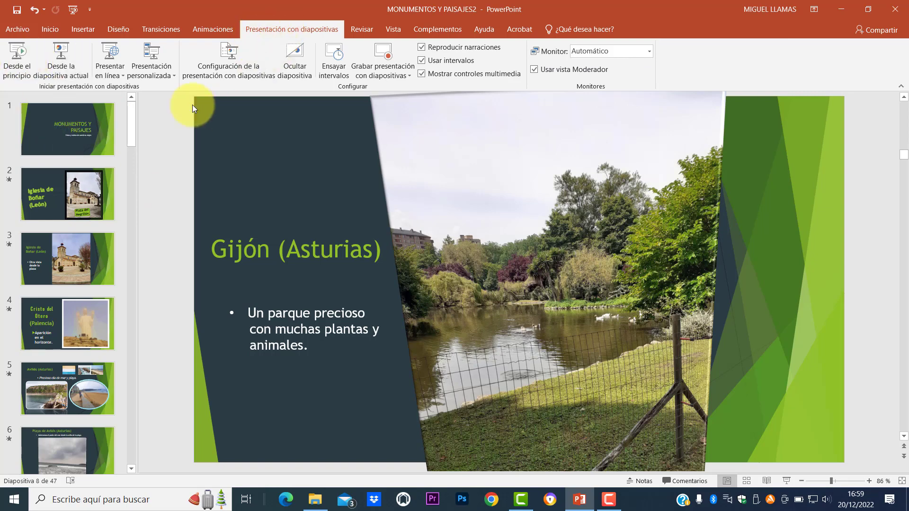
Step: Start the slideshow from the beginning, advance to Playa de Avilés and play its beach video
click(21, 52)
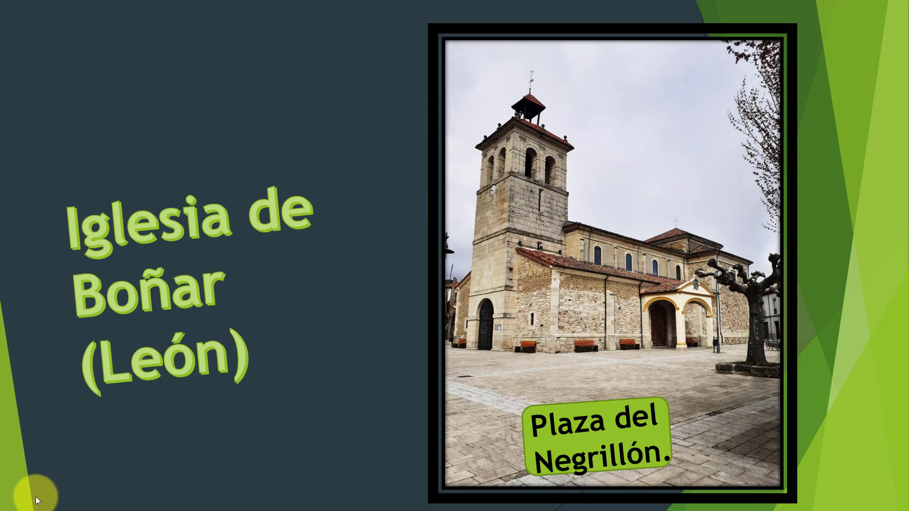
click(36, 497)
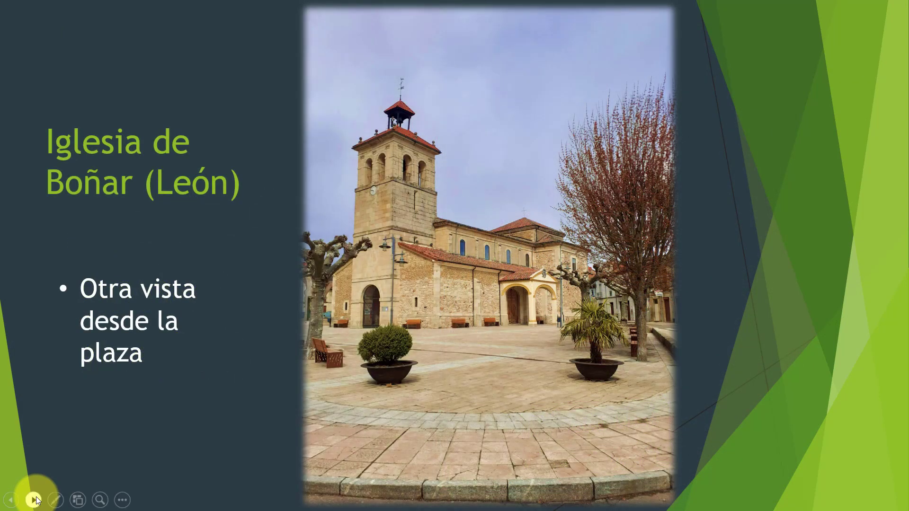
click(36, 497)
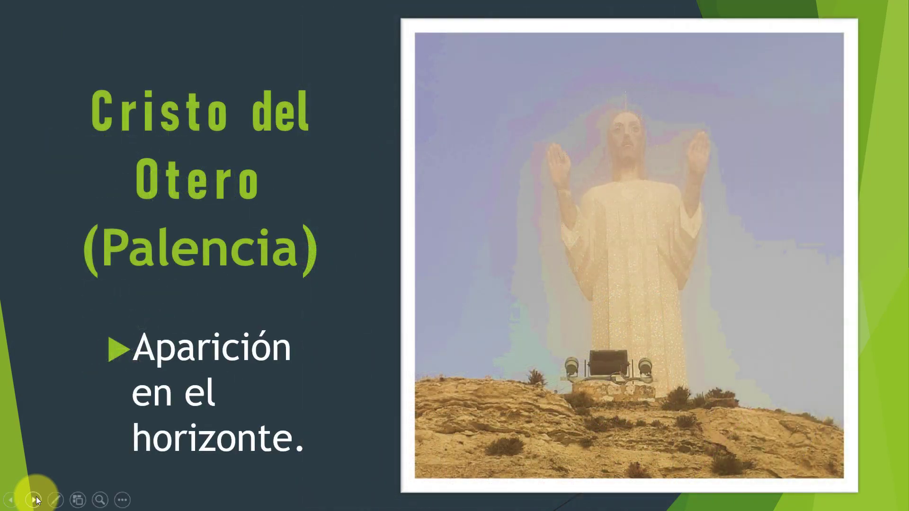
click(37, 500)
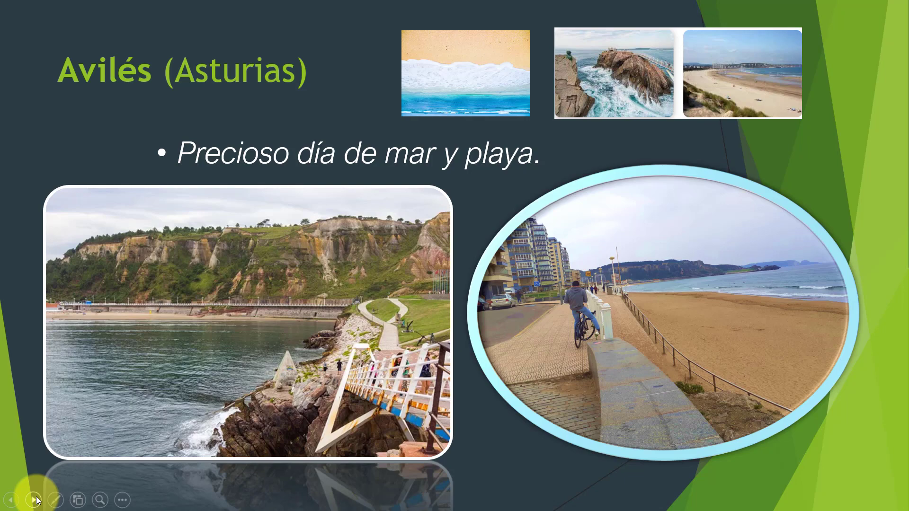
click(37, 500)
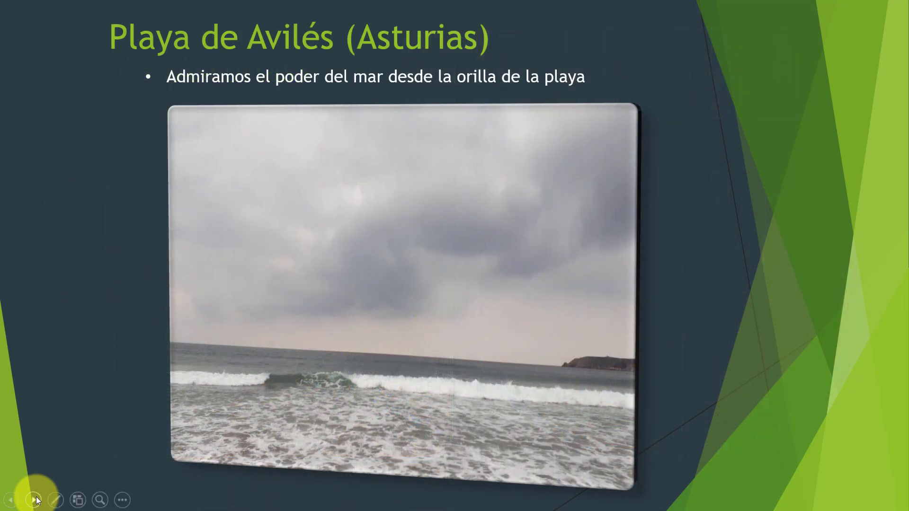
mouse_move(402, 299)
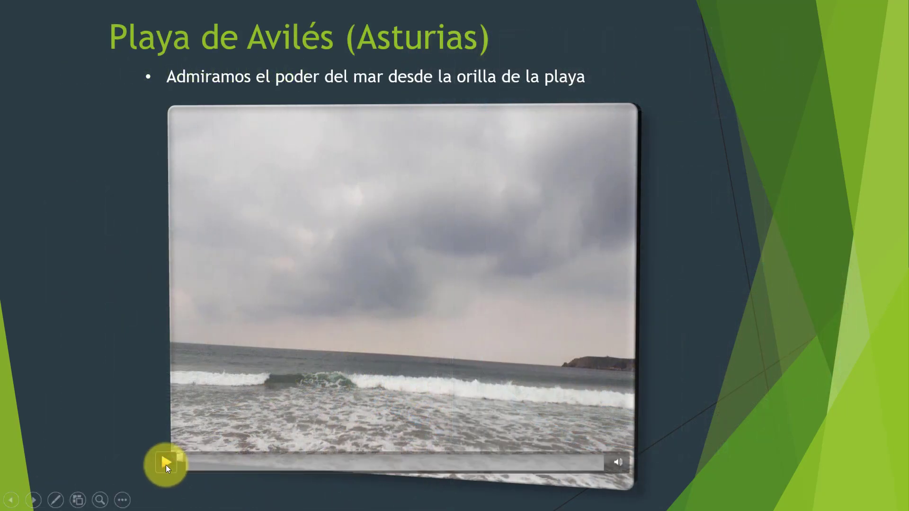
click(165, 465)
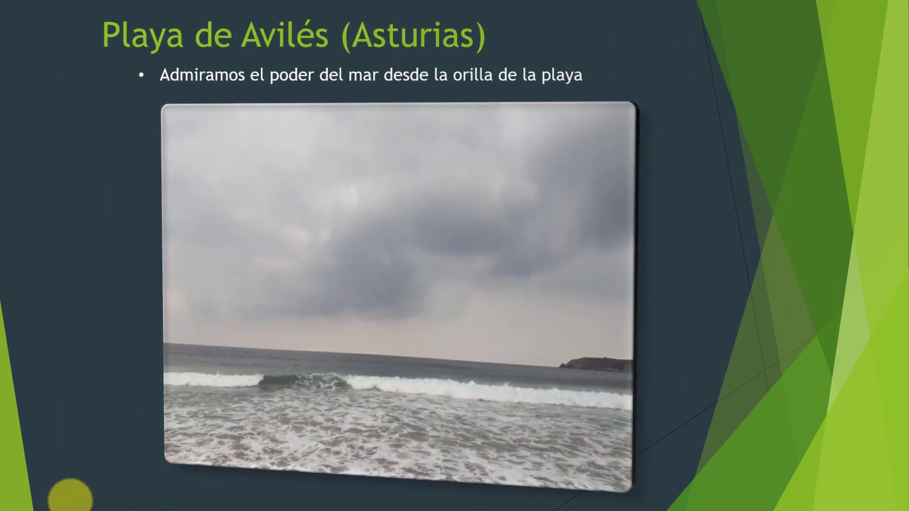
click(70, 496)
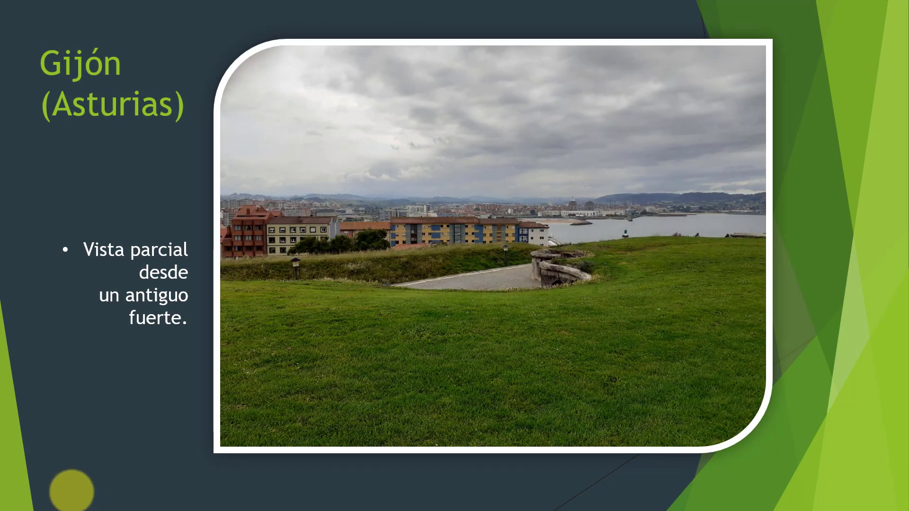
Step: Advance through the Gijón and Puerto de Pajares slides to the Paisaje de (Asturias) landscapes
click(72, 491)
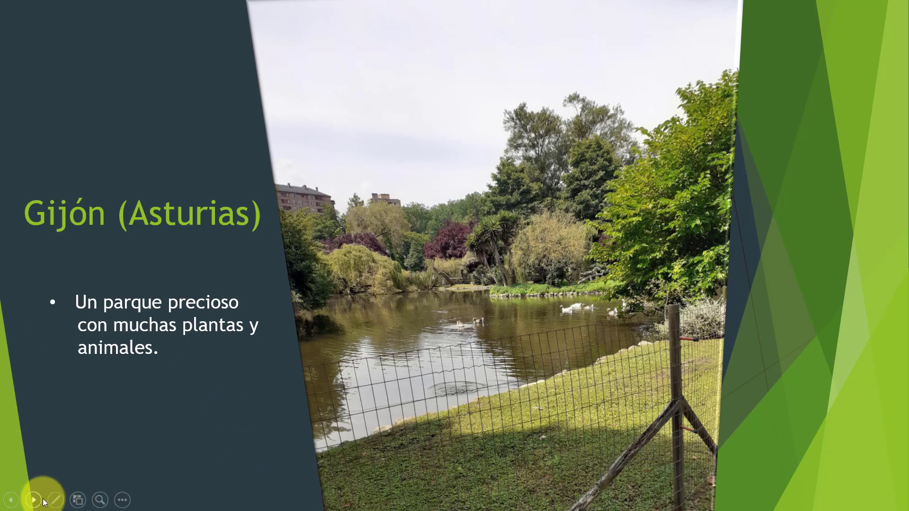
click(33, 500)
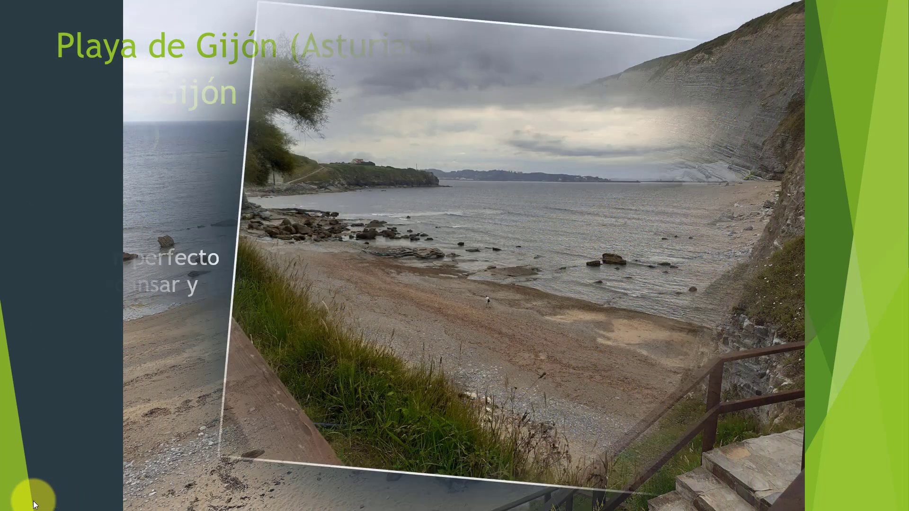
click(34, 501)
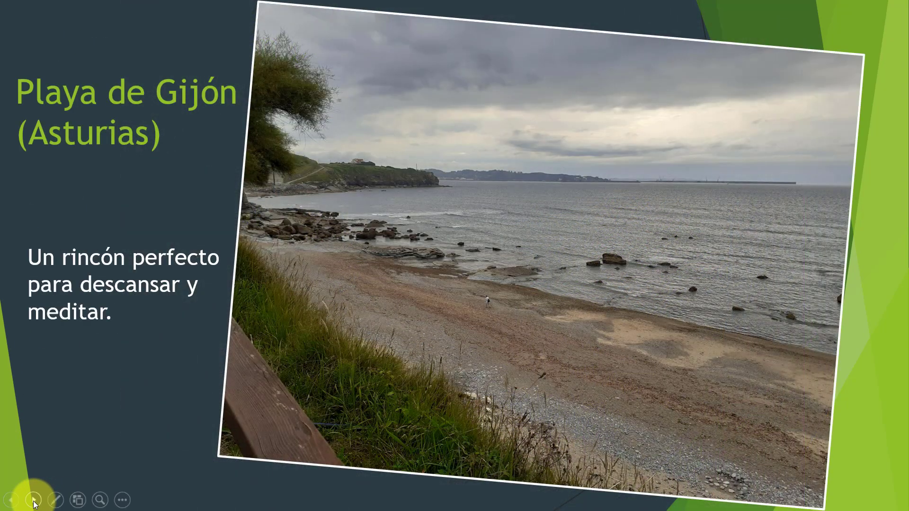
click(33, 500)
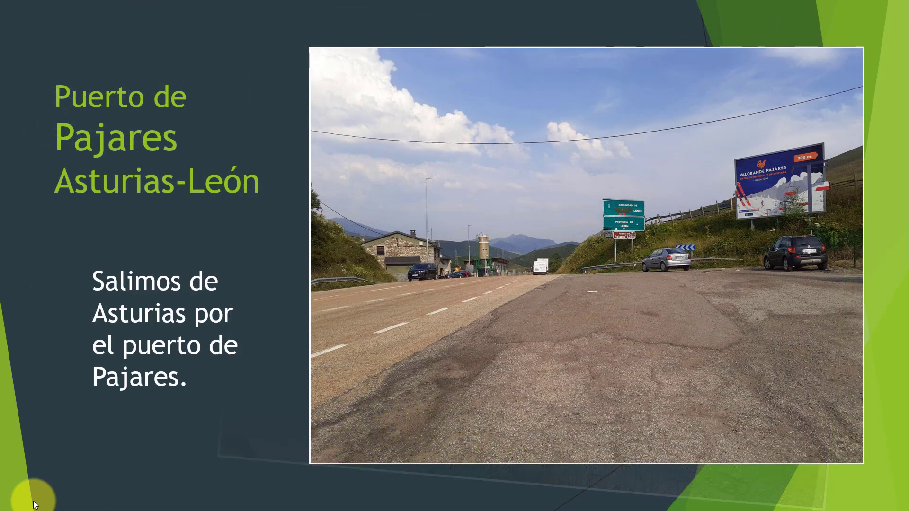
click(34, 501)
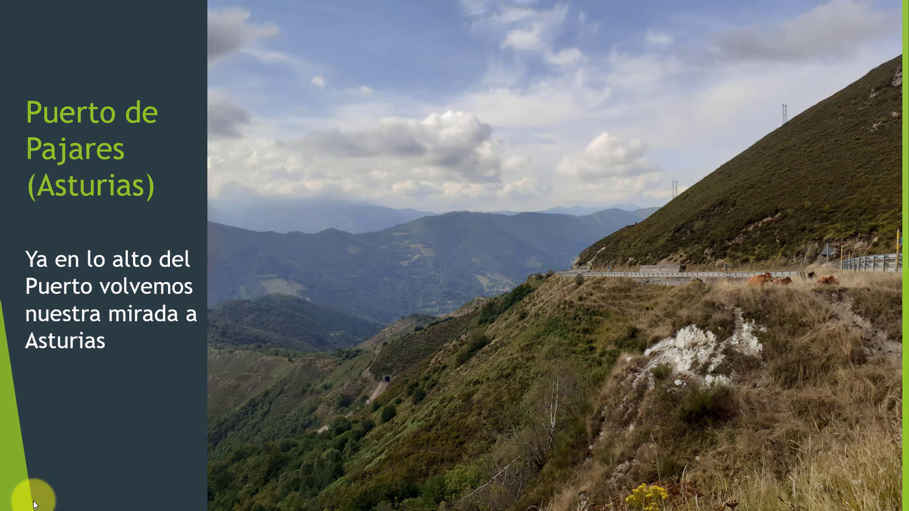
click(34, 500)
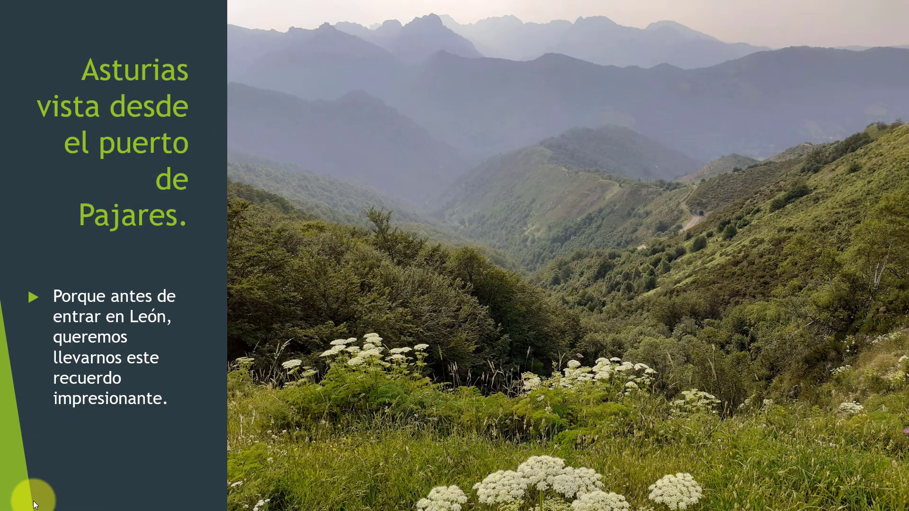
click(33, 501)
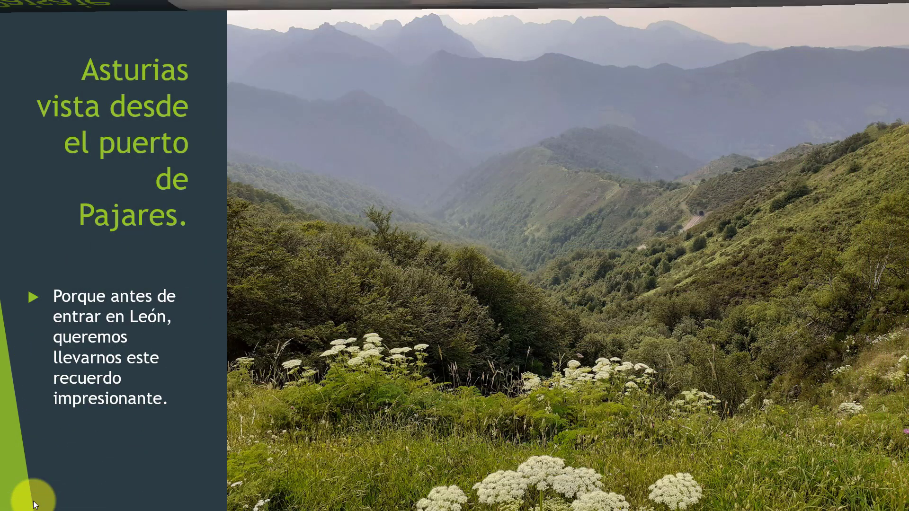
click(33, 501)
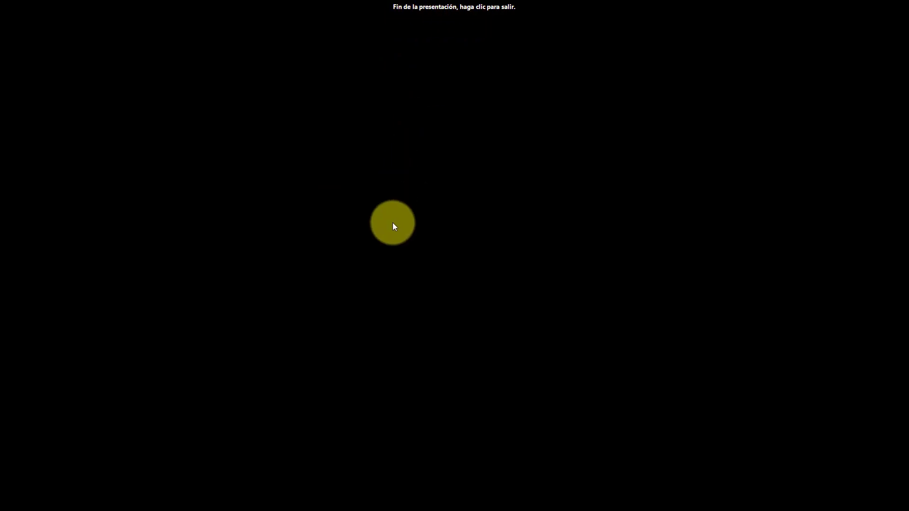
Step: Exit the finished slideshow from the black end screen back to Normal view on slide 41
click(394, 223)
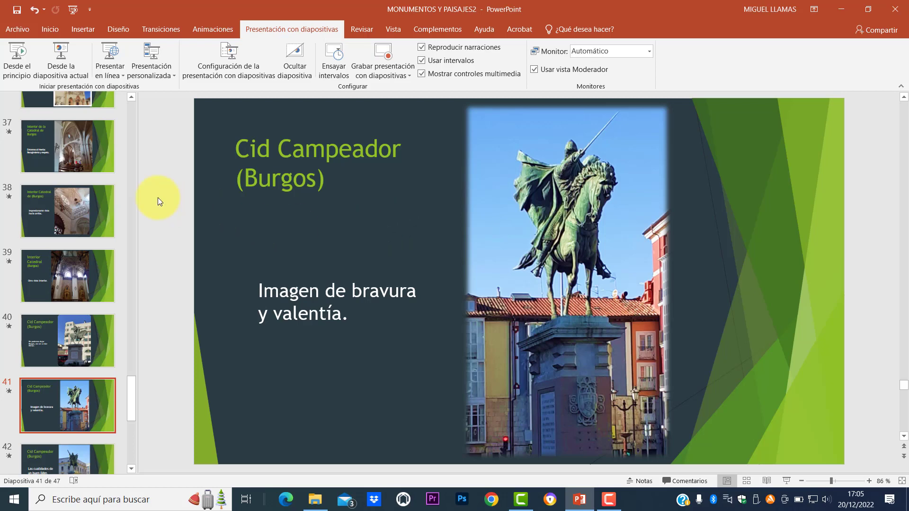